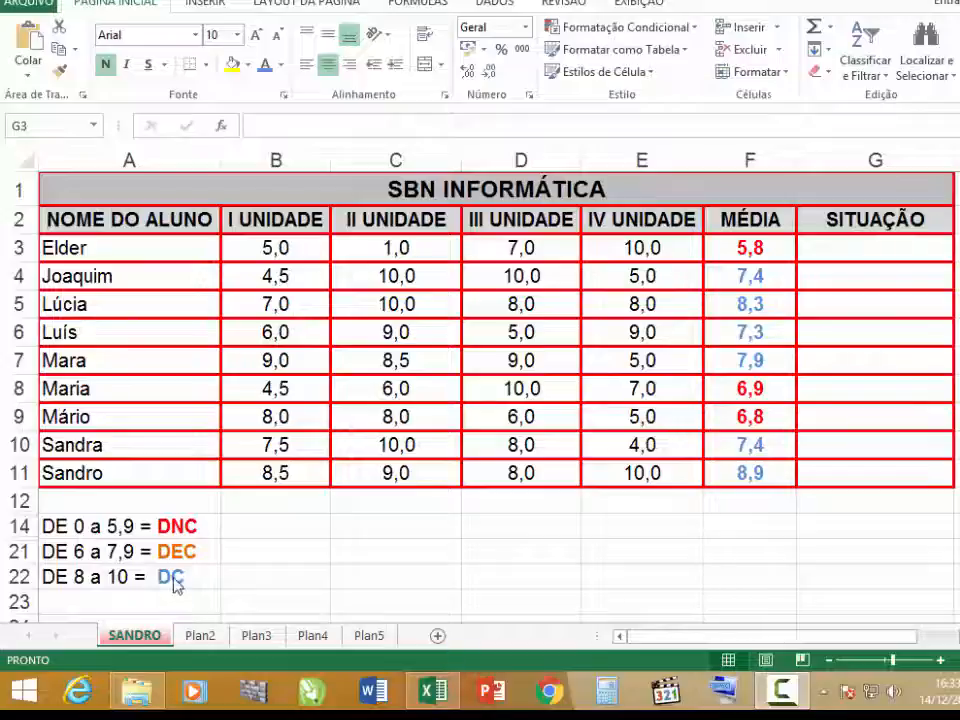
- Begin a SE formula in G3 that tests F3<6 and returns "DNC" when true
left_click(848, 253)
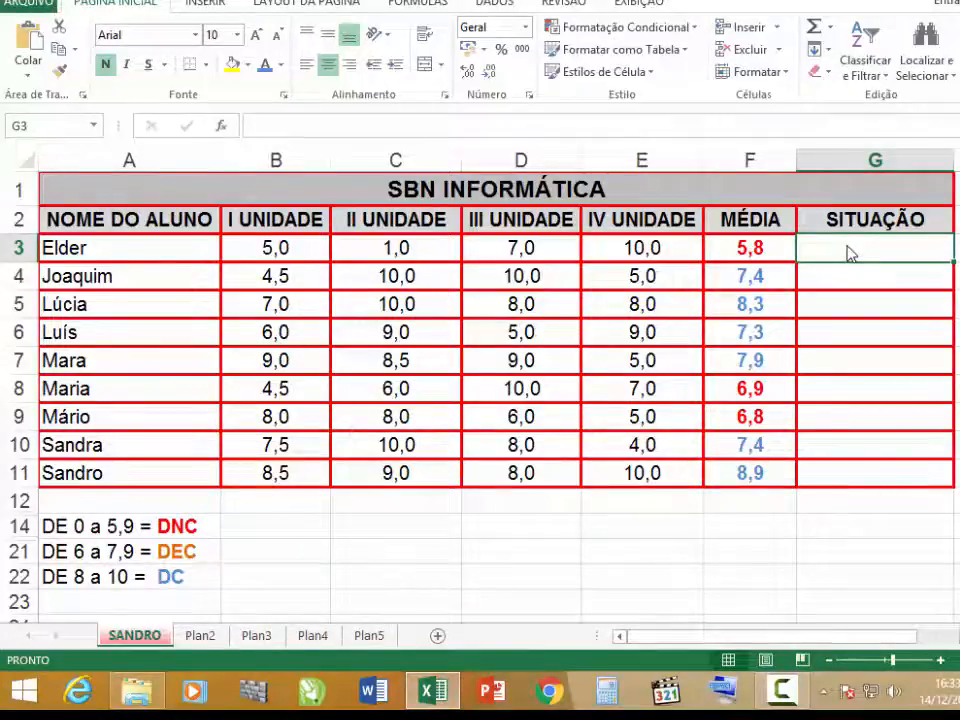
type("=")
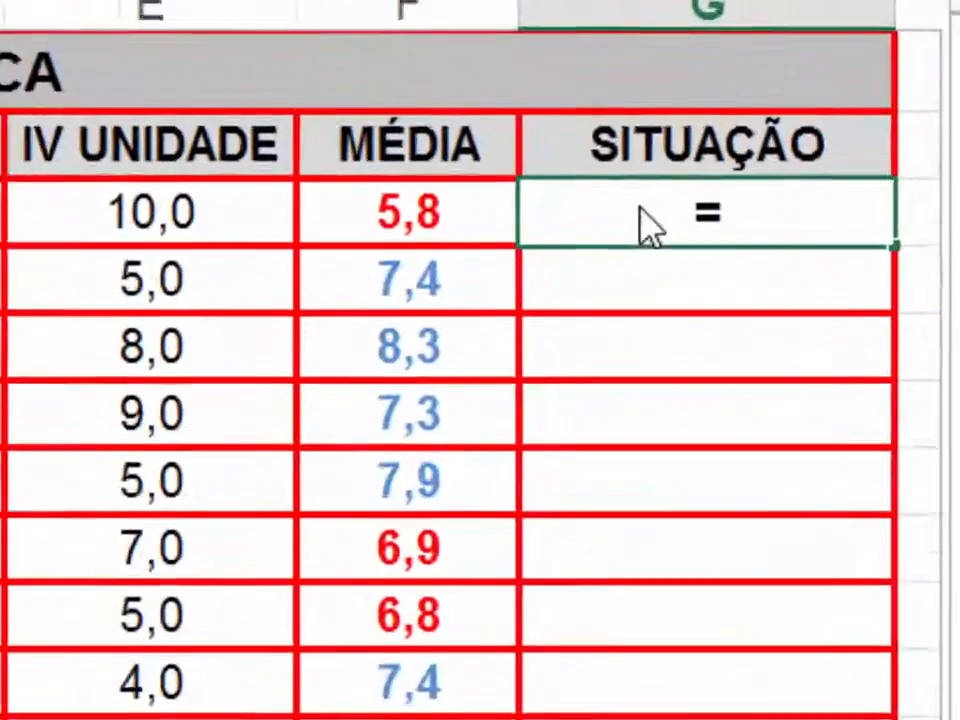
type("SE")
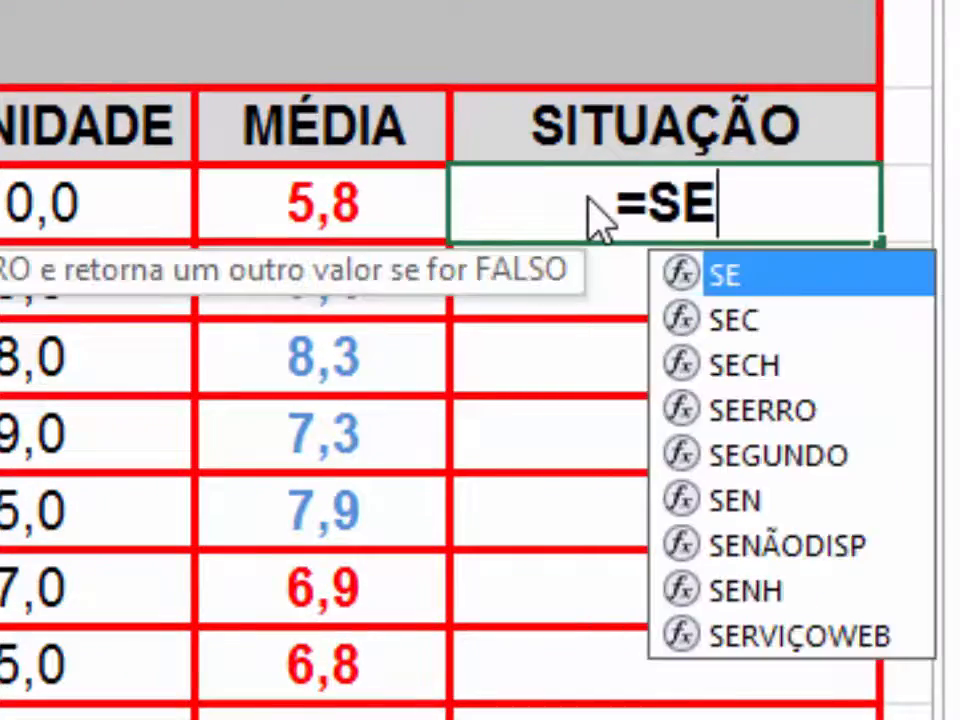
type("(")
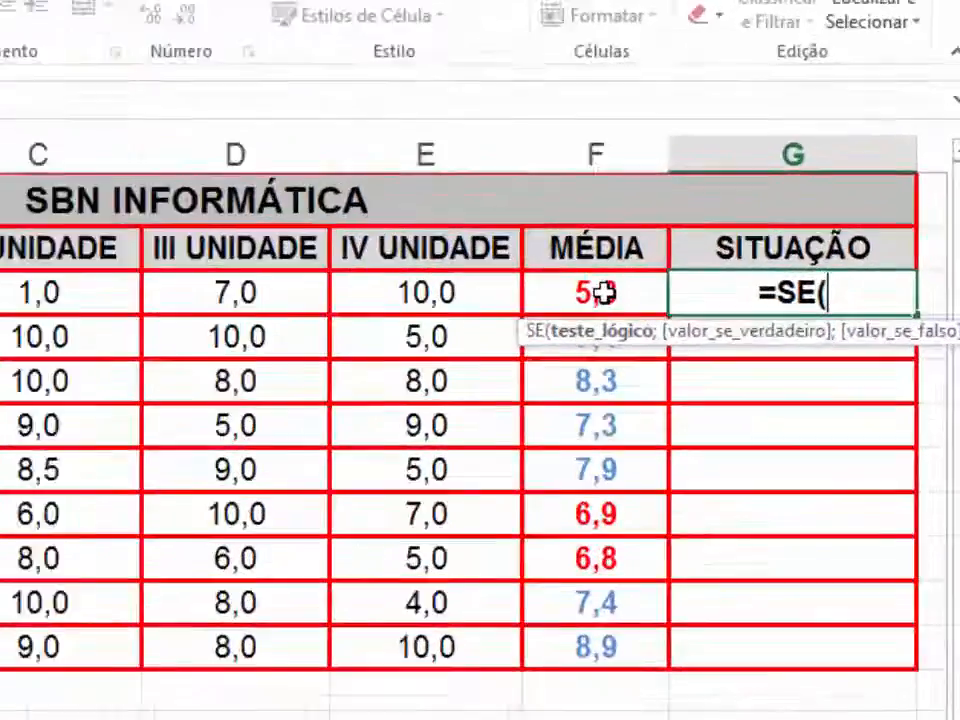
left_click(603, 292)
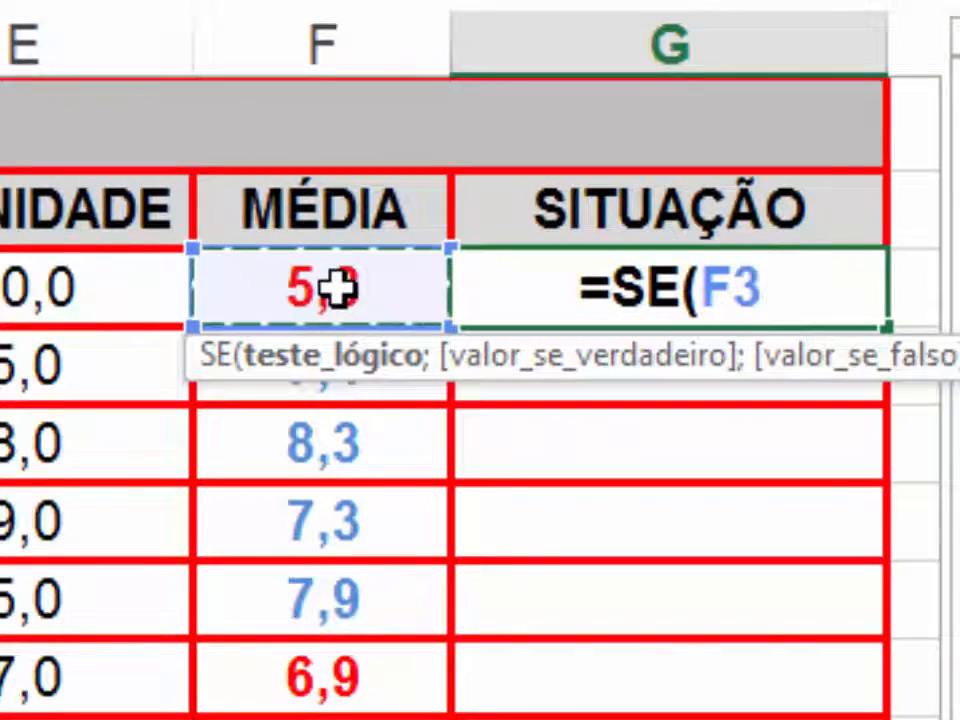
type("<")
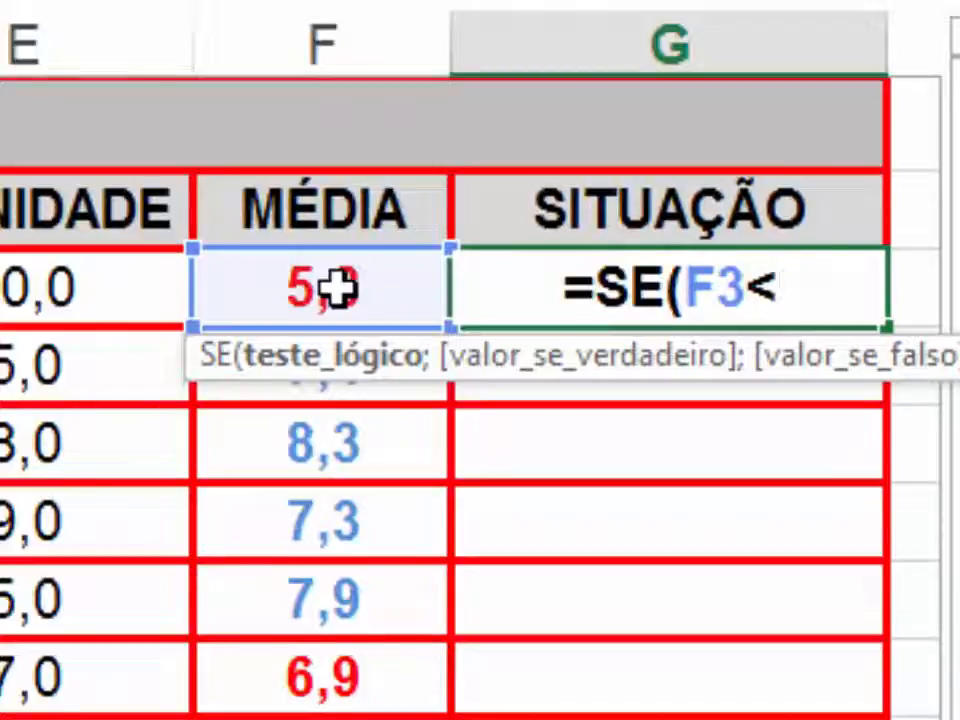
type("6")
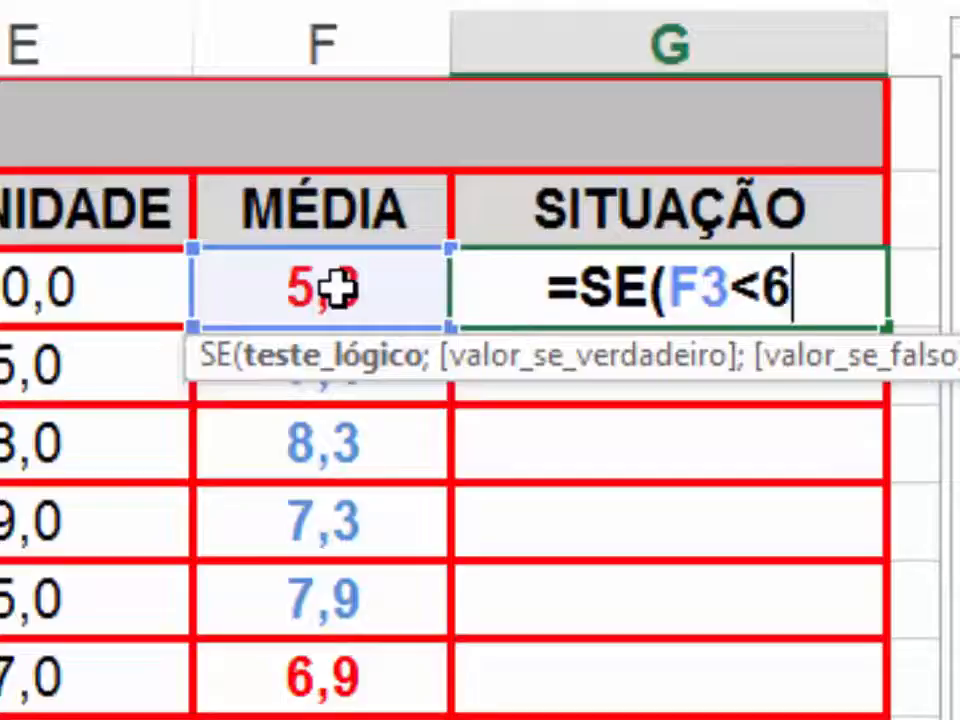
type(";")
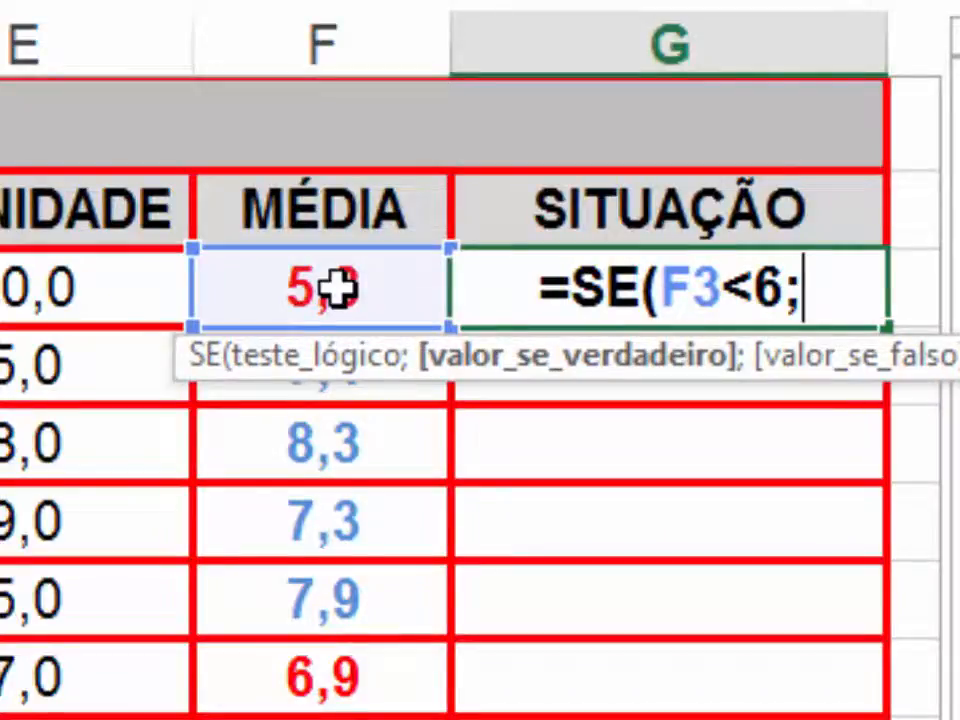
type("\"")
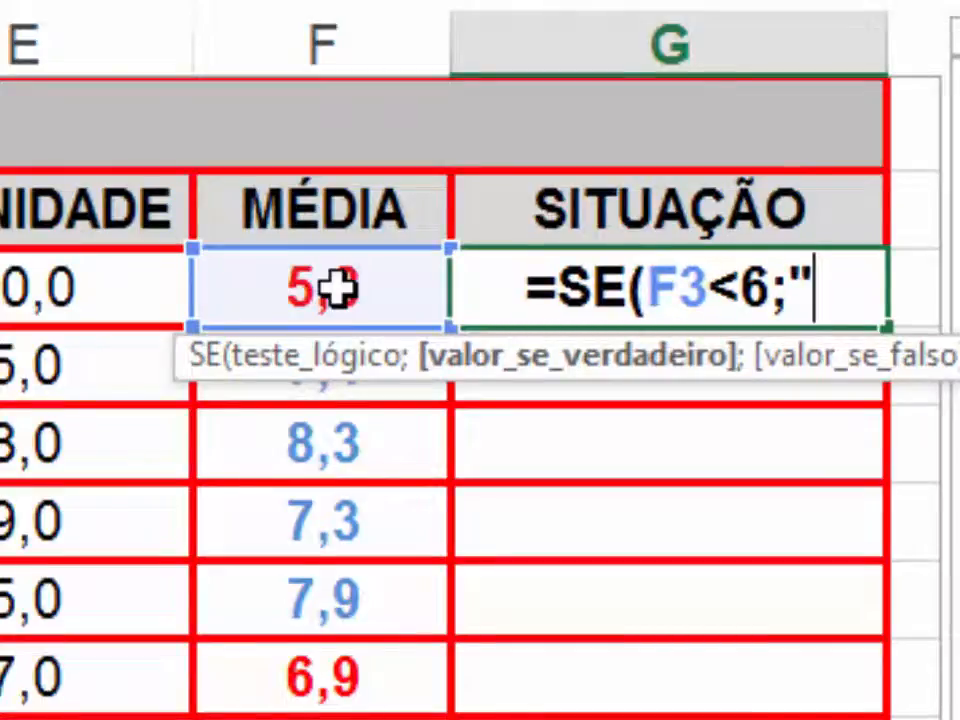
type("DNC\"")
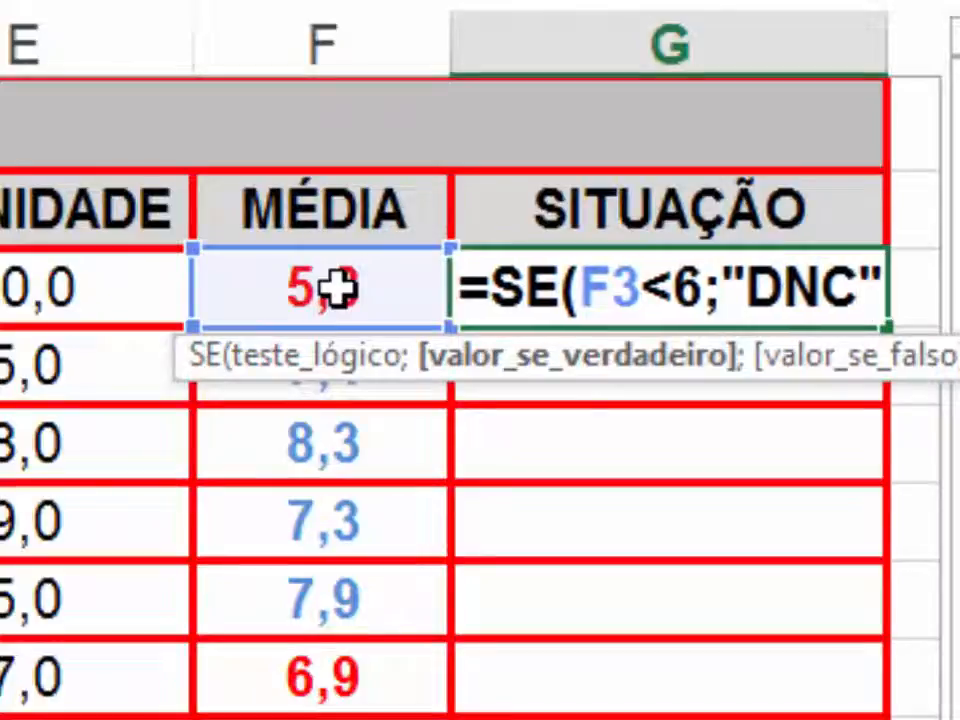
type(";")
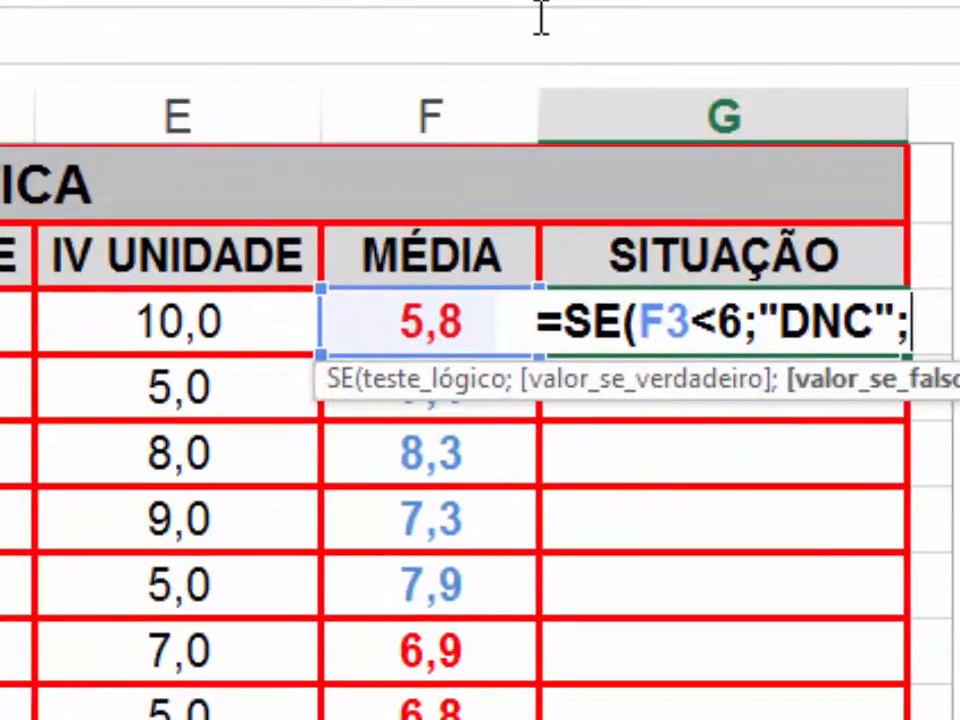
- Nest SE(F3<8;"DEC";"DC") as the false value of the G3 formula, close both functions and commit it
type("SE")
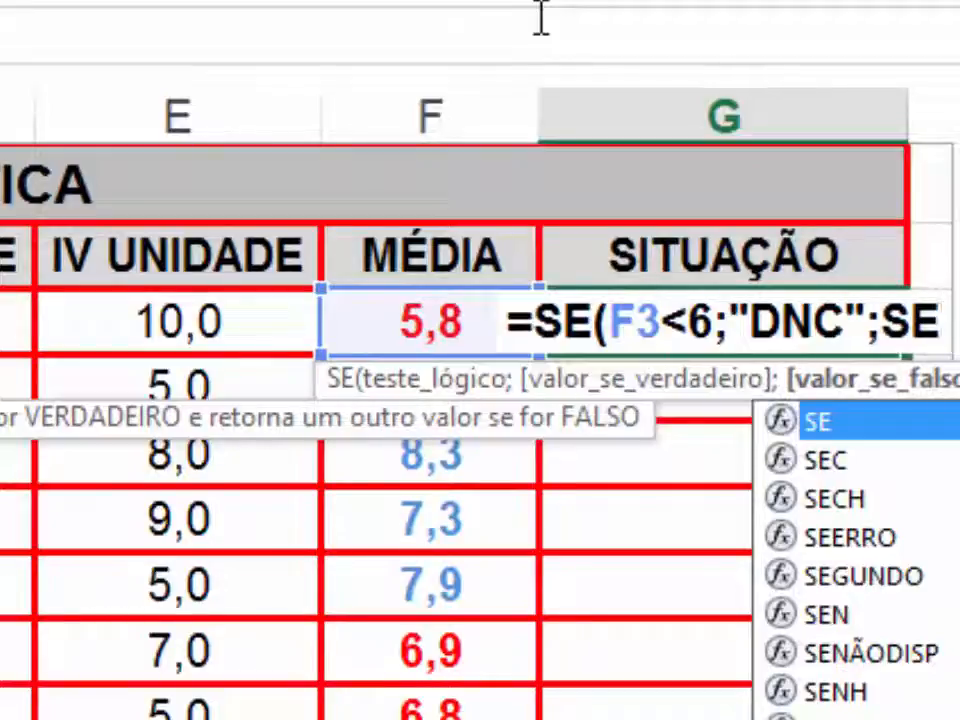
type("(")
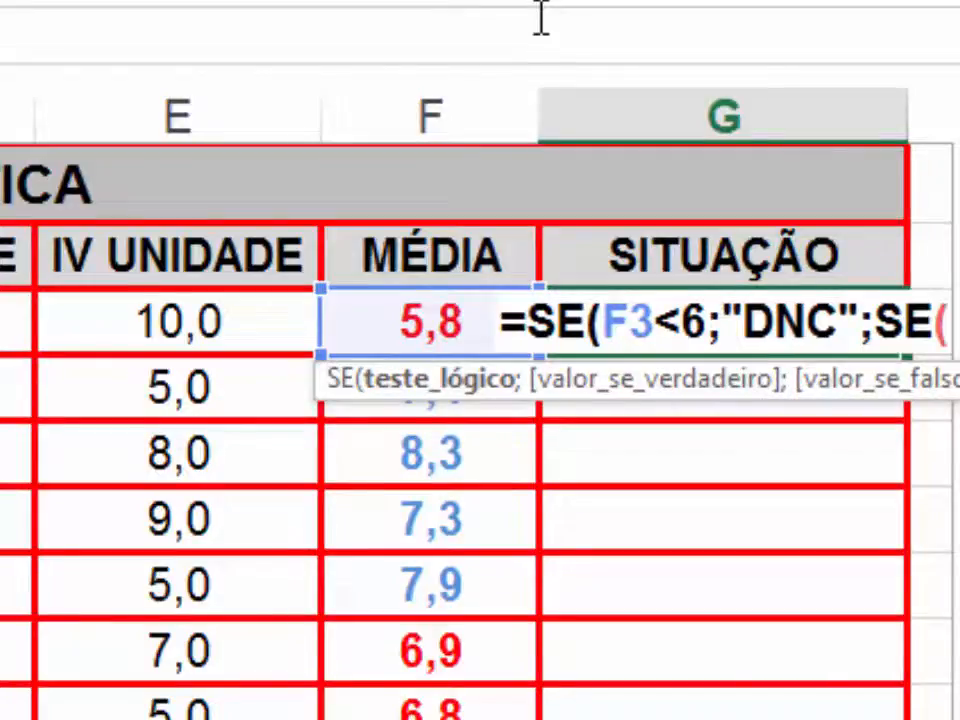
type("F3")
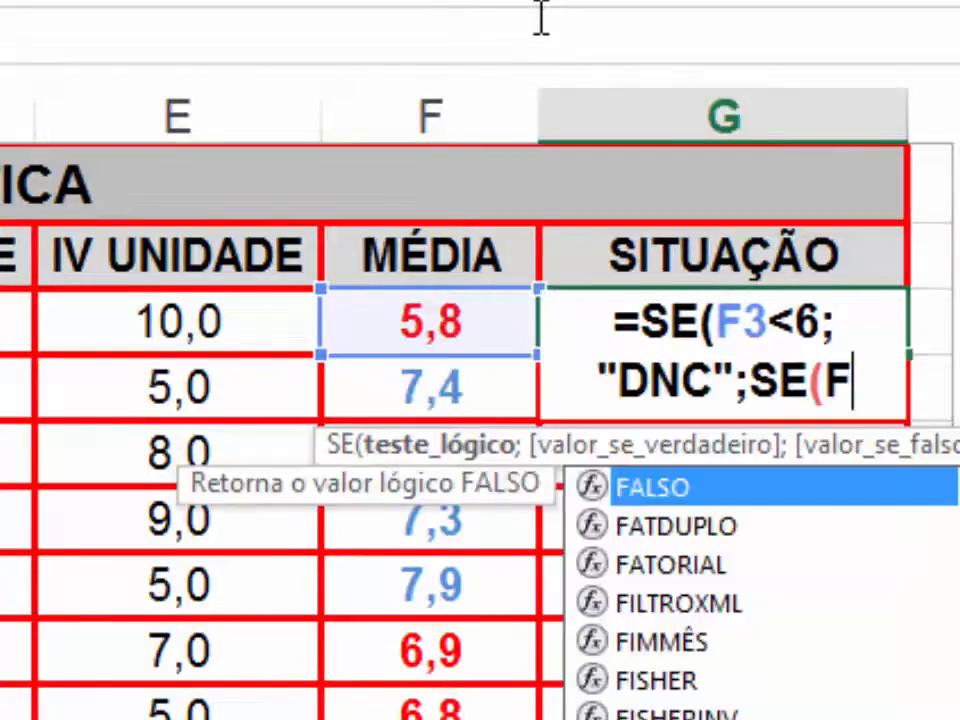
type("<")
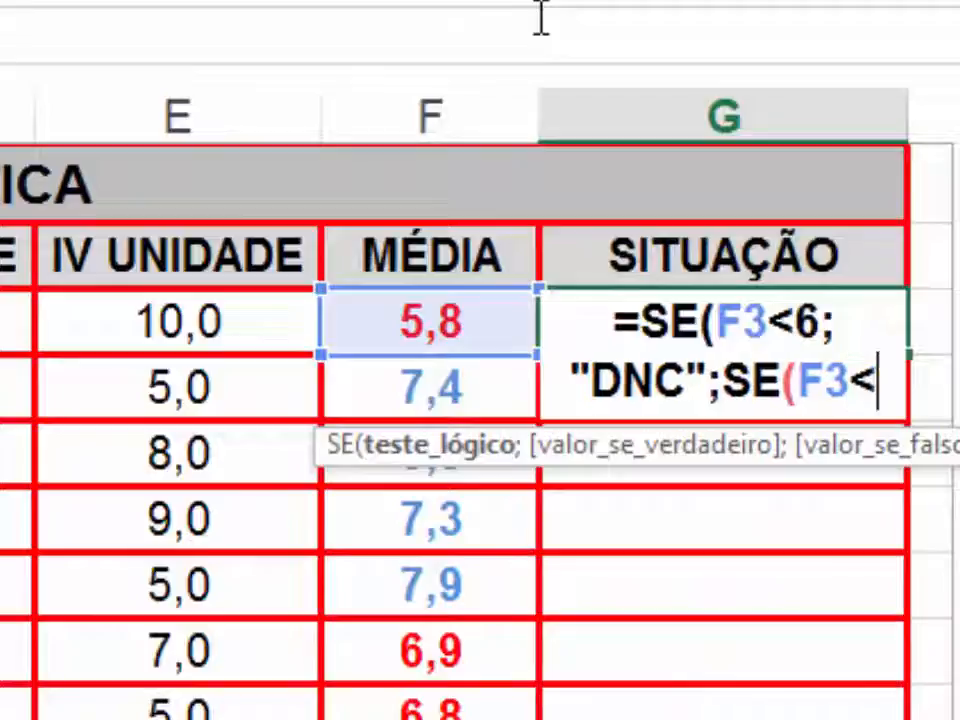
type("8")
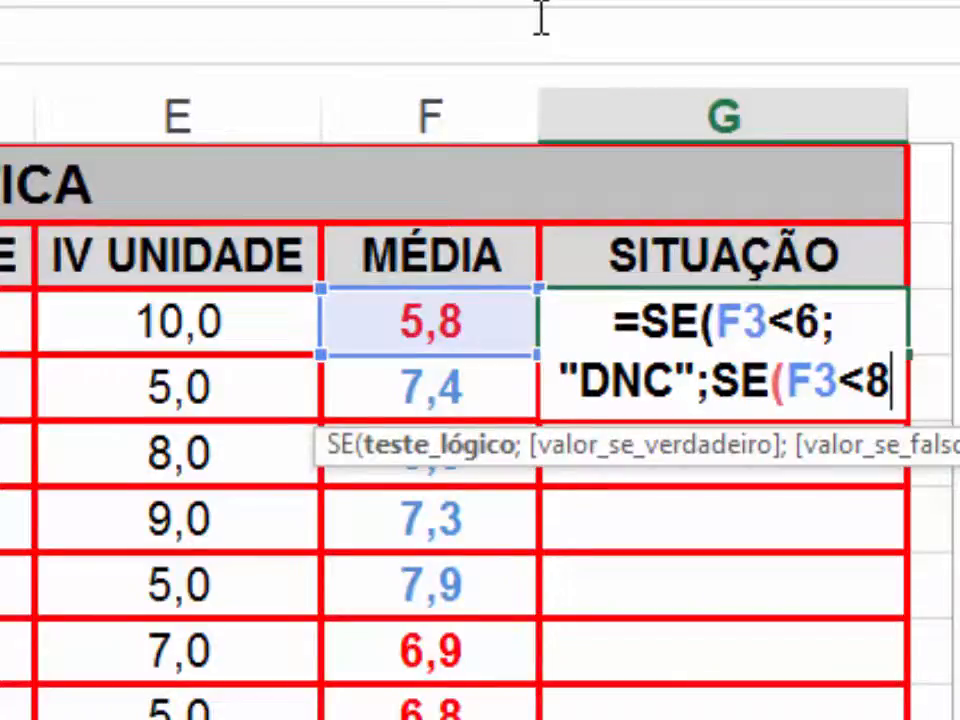
type(";\"DEC\"")
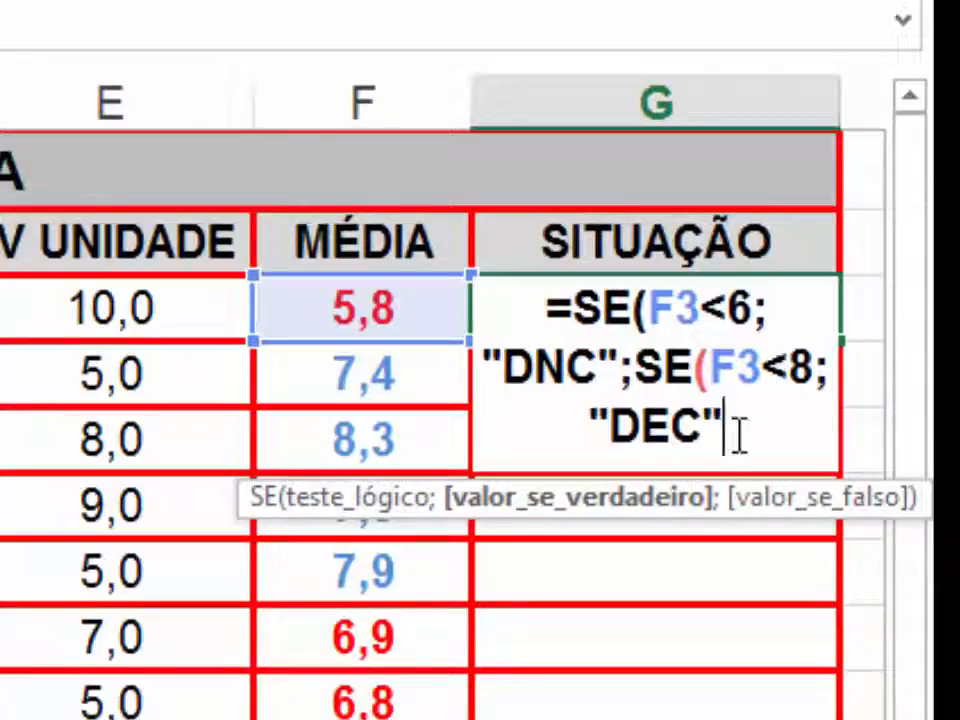
type(";")
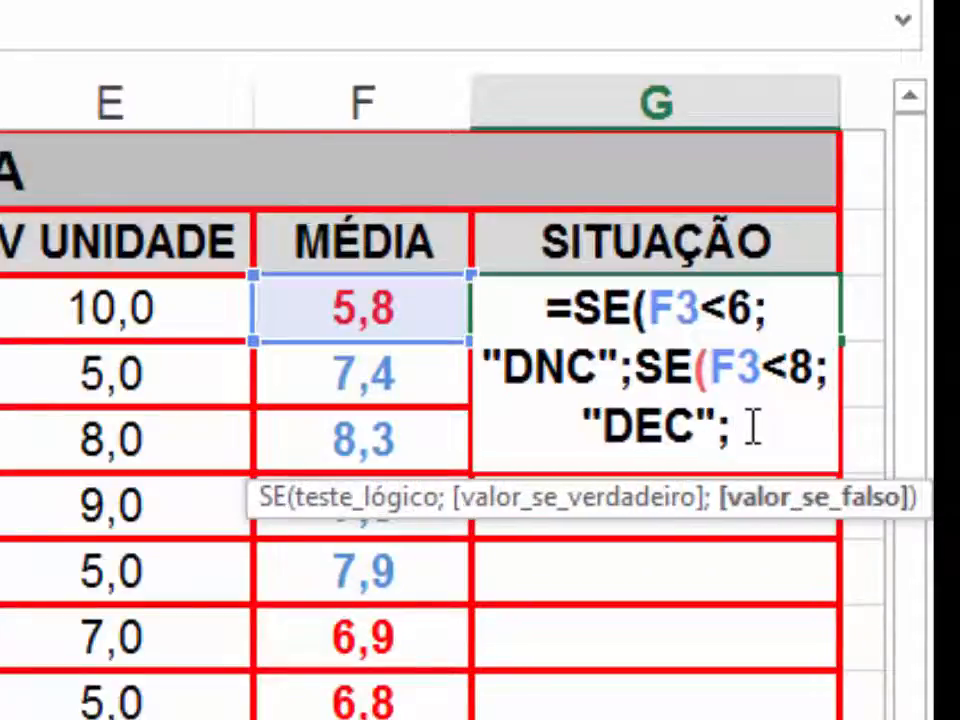
type("\"DC")
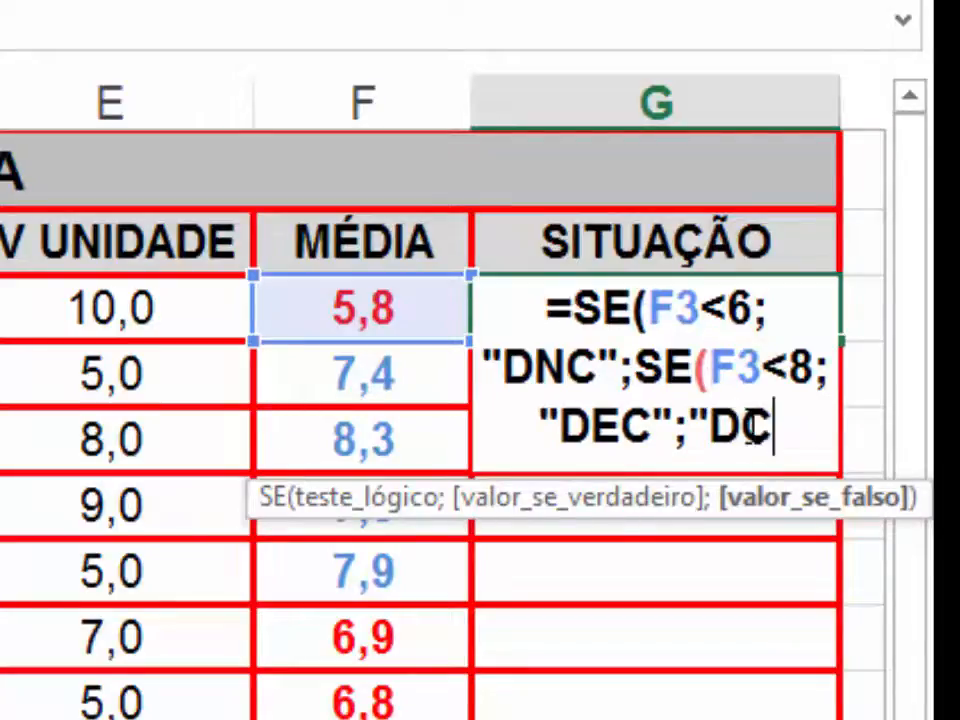
type("\"")
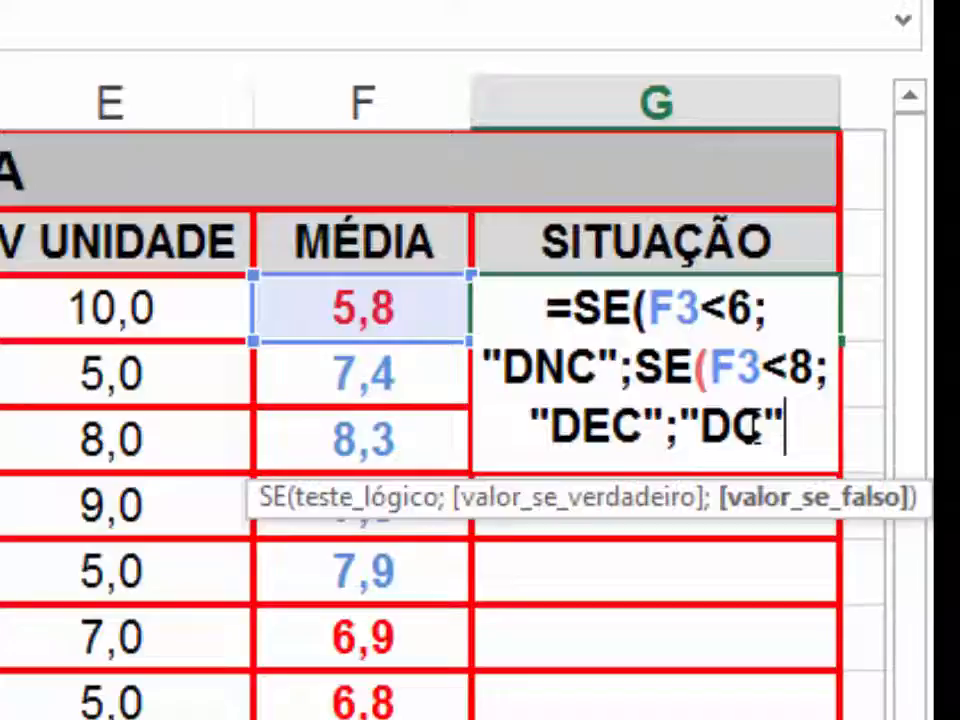
type("))")
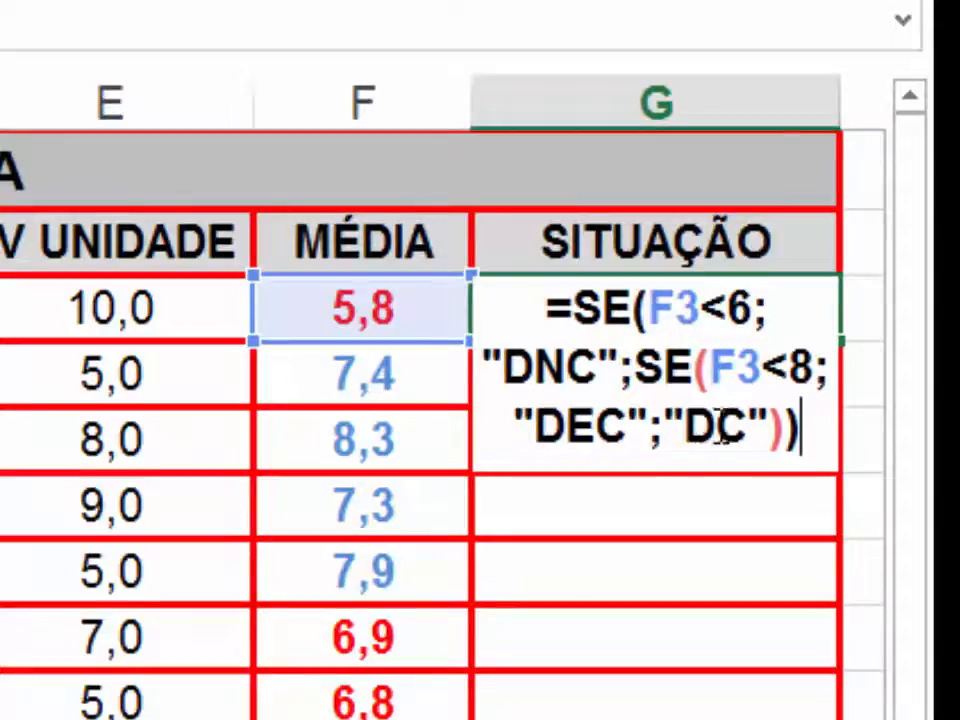
key("Return")
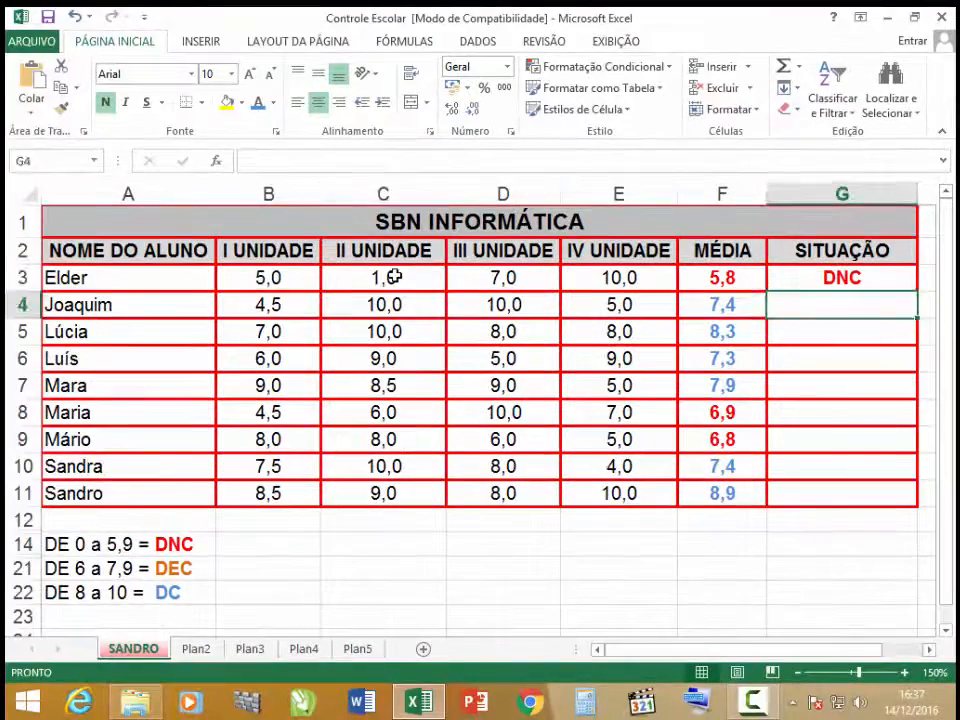
- Test the G3 formula by setting the II UNIDADE grade in C3 to 3, and check the DEC range in the legend
left_click(395, 277)
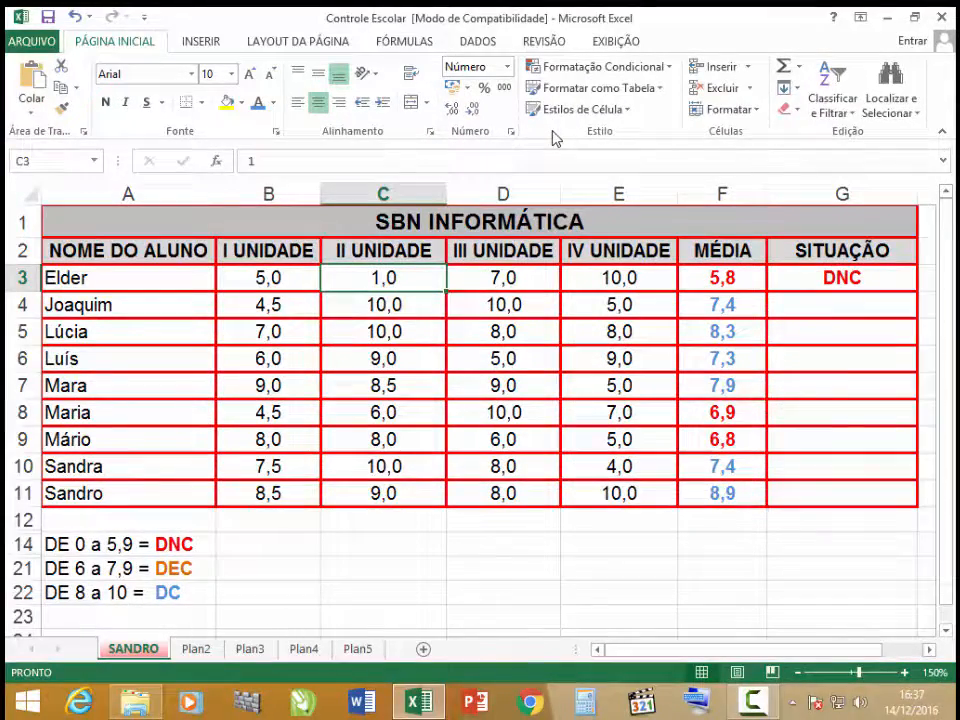
type("3")
key("Return")
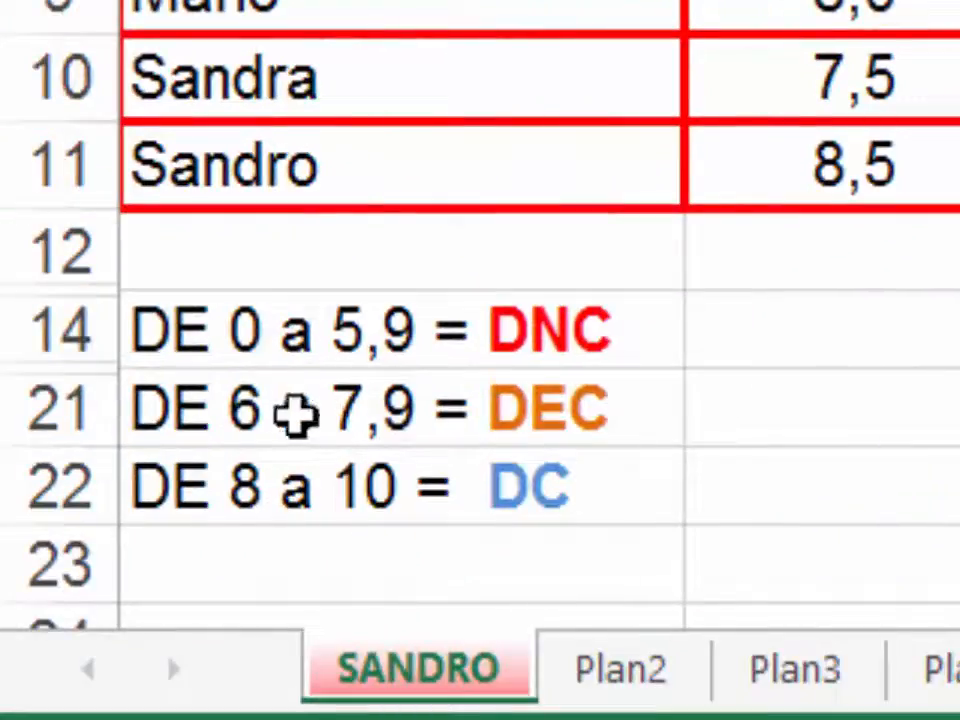
left_click(167, 407)
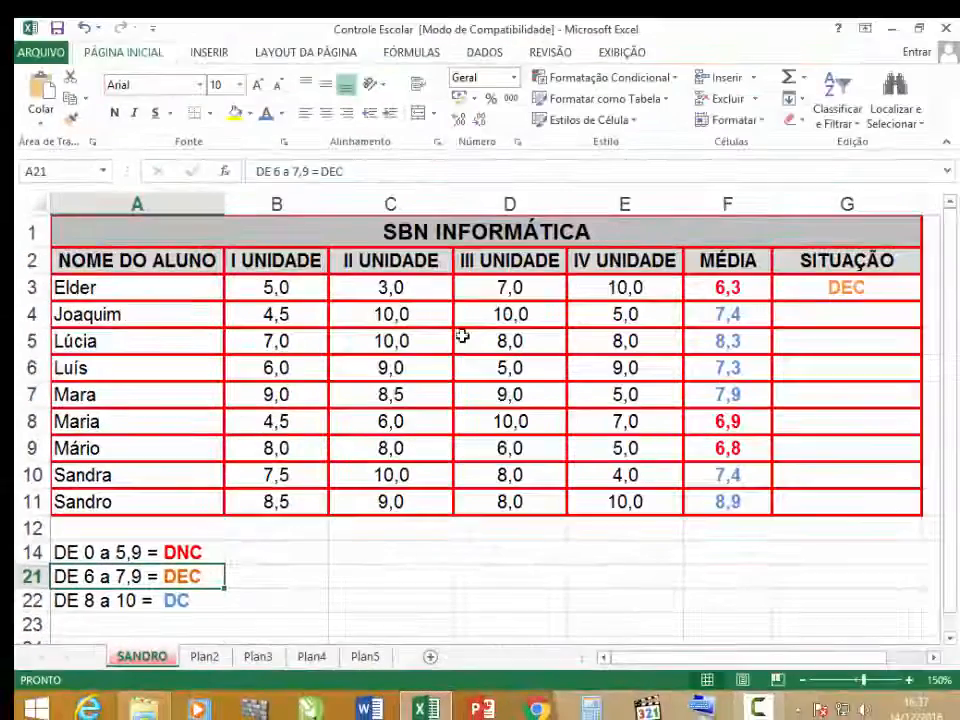
- Set the II UNIDADE grade in C3 to 10
left_click(424, 293)
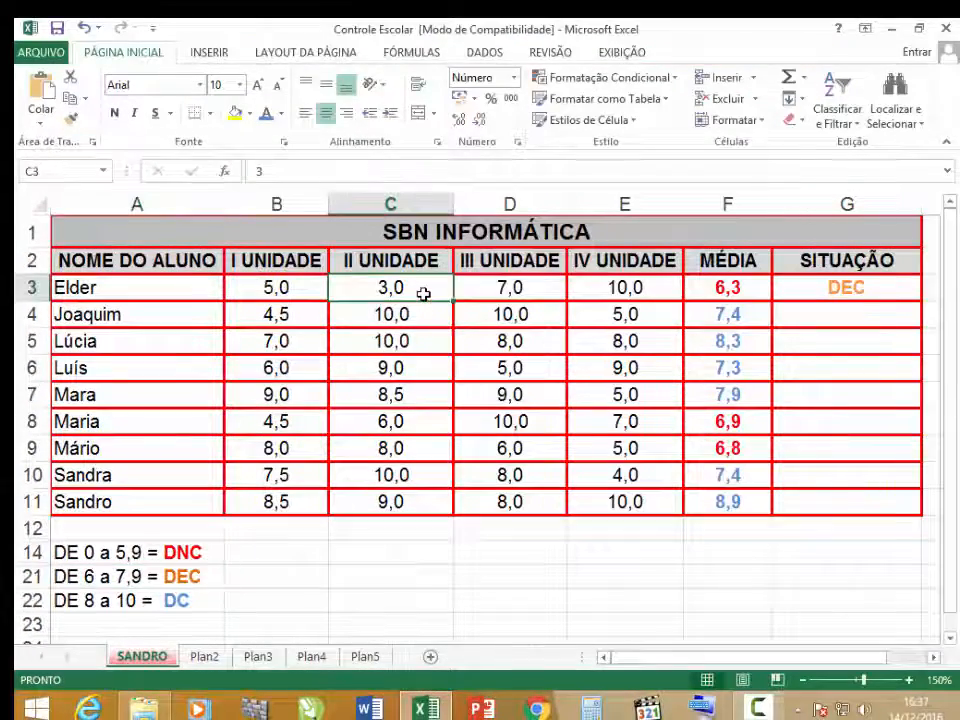
type("10")
key("Return")
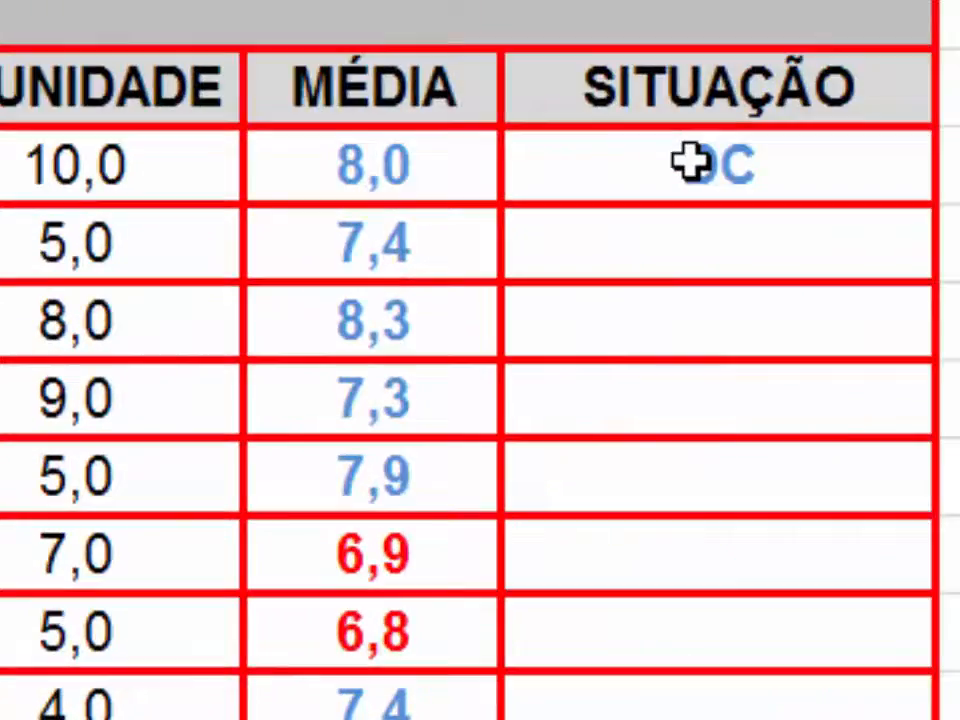
- Fill the SITUAÇÃO formula from G3 down through G11 for the remaining students
left_click(690, 162)
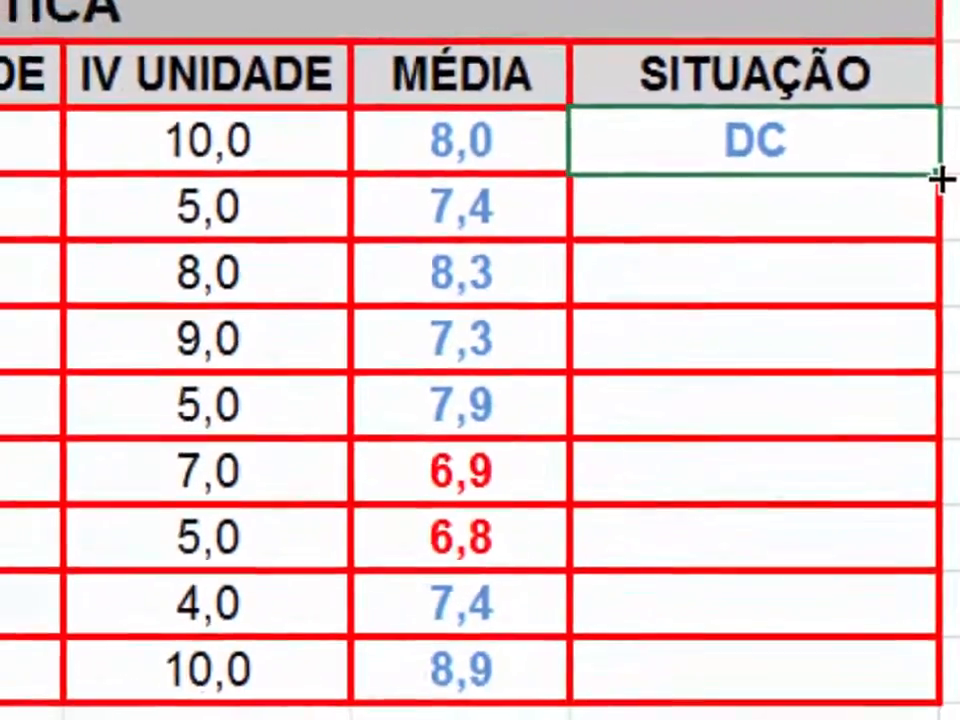
left_click_drag(940, 197, 938, 598)
left_click_drag(940, 542, 937, 680)
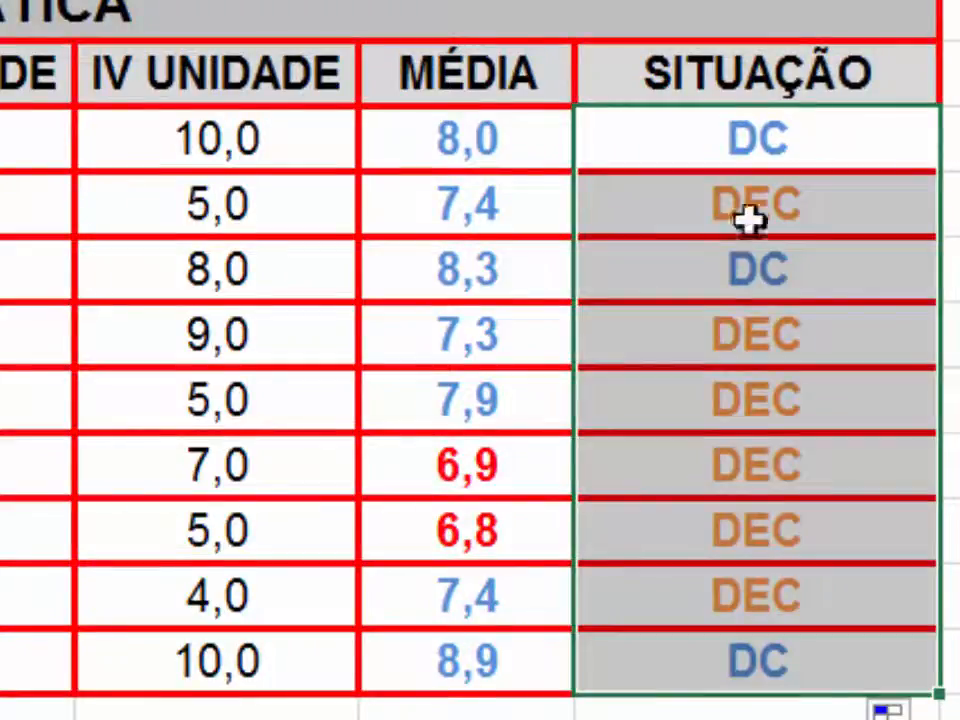
left_click(2, 138)
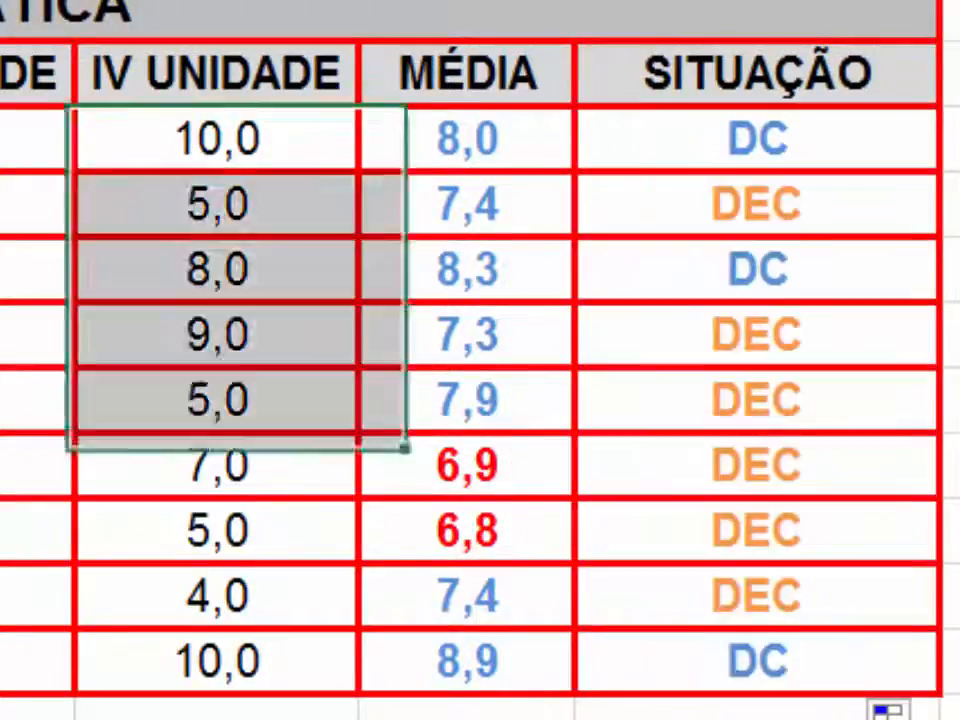